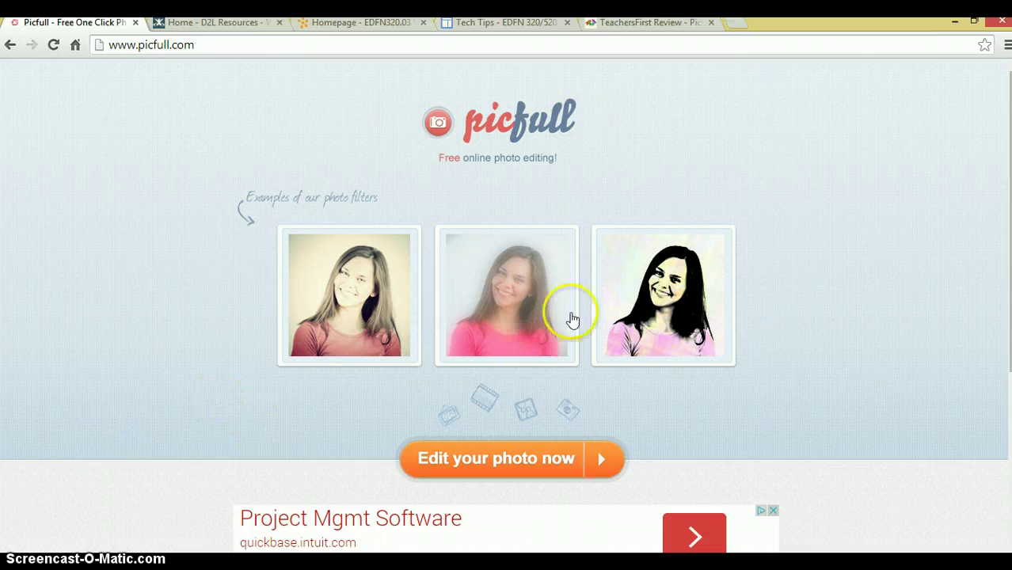
# Load the group photo 'aida picfull' from the Pictures library into the Picfull editor.
pyautogui.moveTo(1007, 119); pyautogui.dragTo(1008, 301)
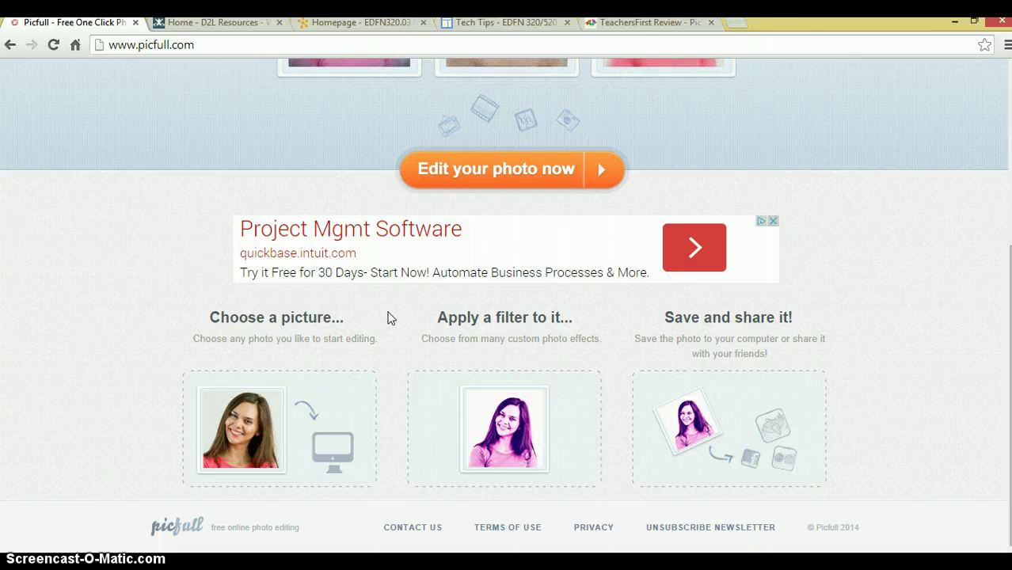
pyautogui.click(497, 172)
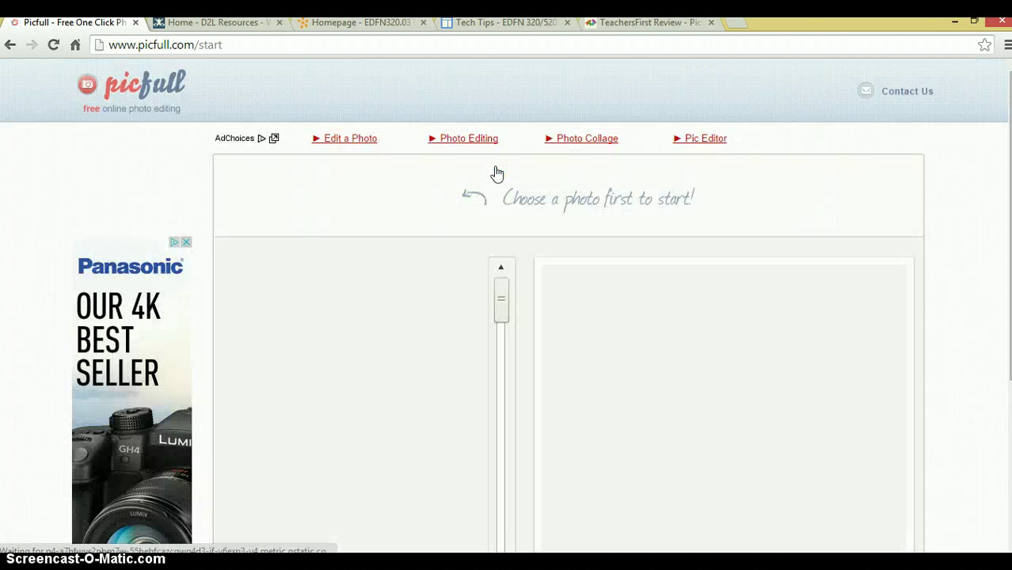
pyautogui.click(350, 202)
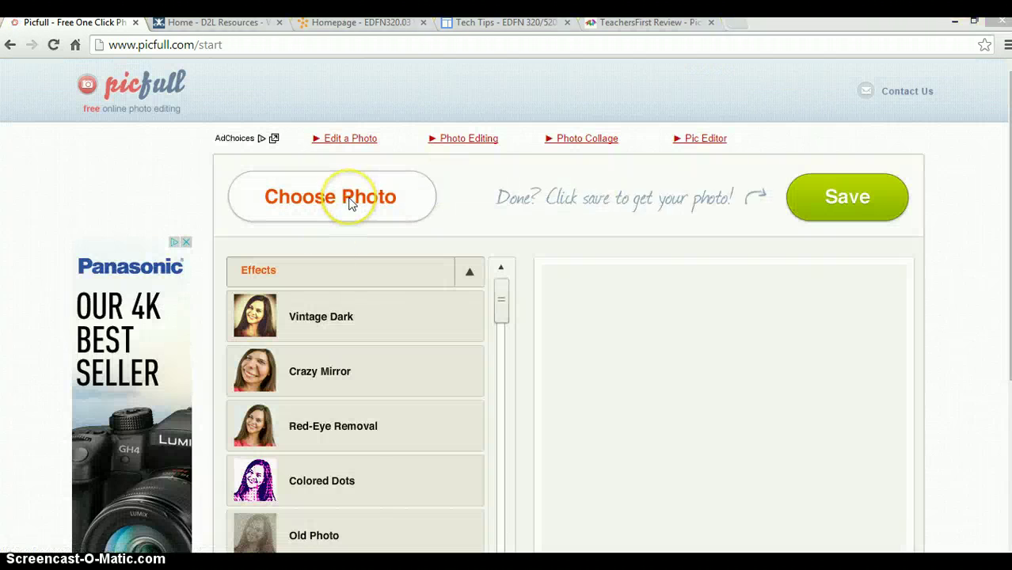
pyautogui.moveTo(480, 97); pyautogui.dragTo(480, 168)
pyautogui.click(267, 170)
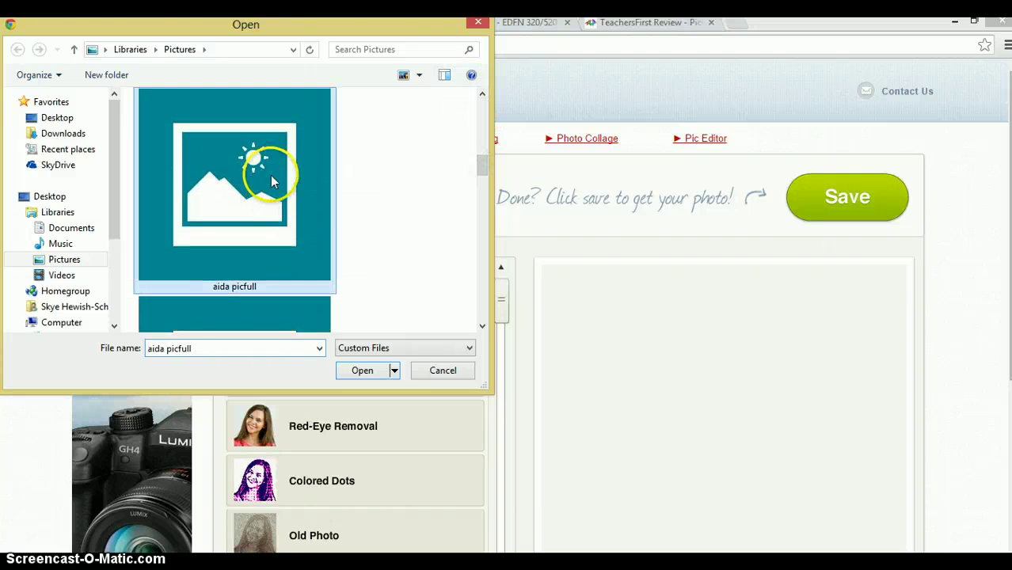
pyautogui.click(379, 381)
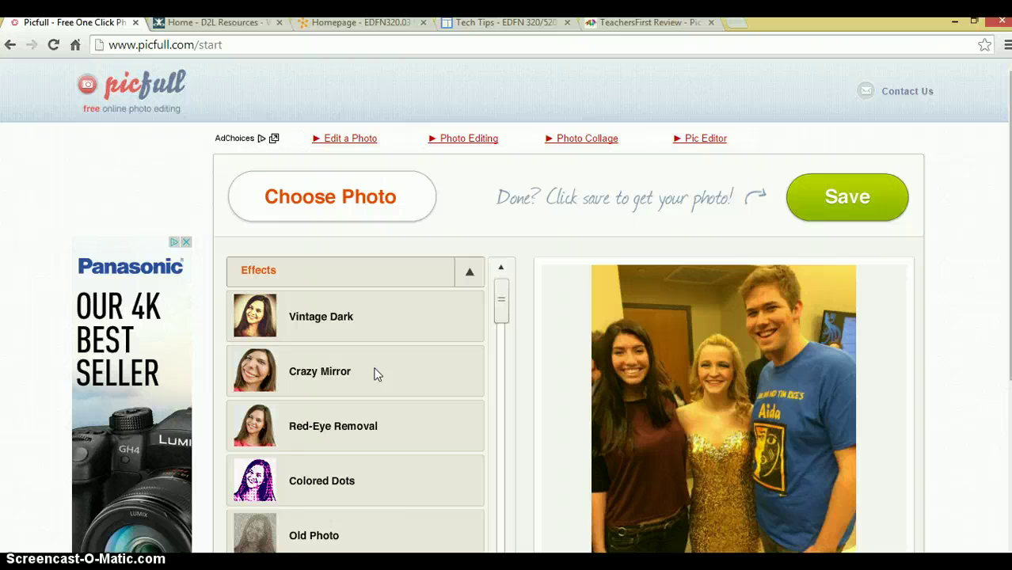
# Apply the Vintage Dark filter to the photo and set its Fade to 0.35.
pyautogui.moveTo(503, 287)
pyautogui.mouseDown()
pyautogui.moveTo(509, 506)
pyautogui.moveTo(501, 297)
pyautogui.mouseUp()
pyautogui.click(343, 295)
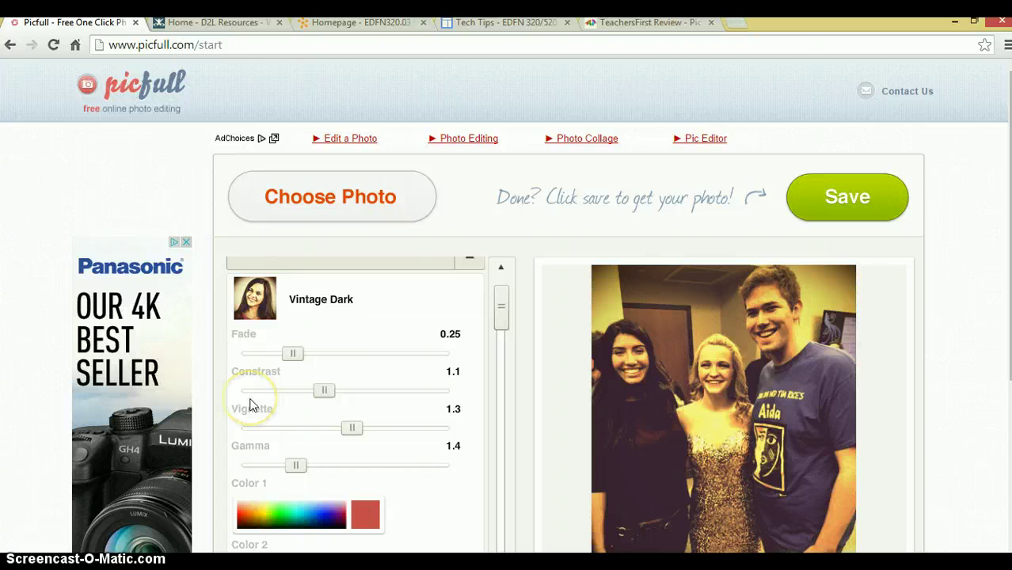
pyautogui.moveTo(290, 354); pyautogui.dragTo(372, 361)
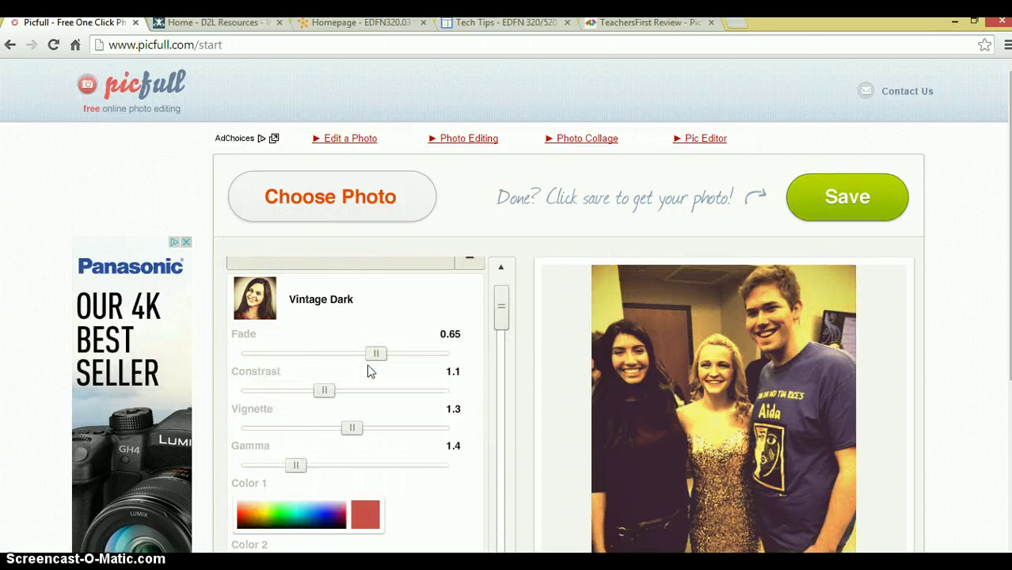
pyautogui.click(323, 387)
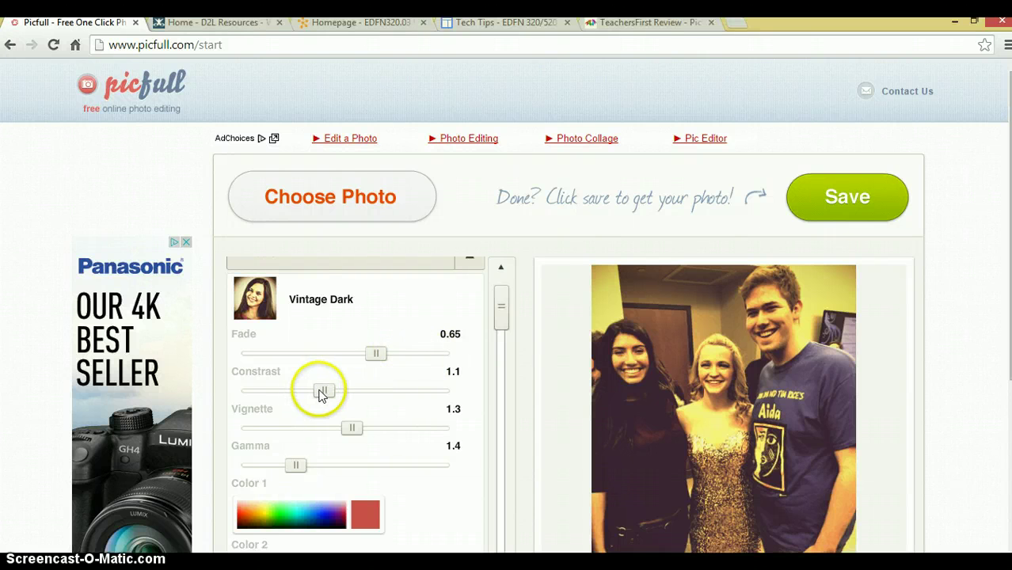
pyautogui.click(383, 360)
pyautogui.moveTo(367, 358); pyautogui.dragTo(316, 358)
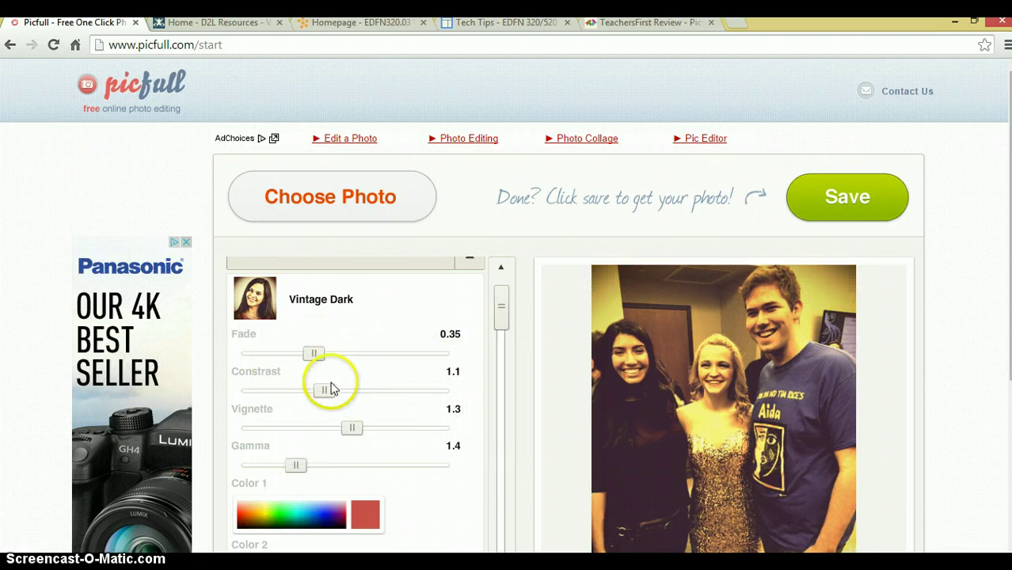
# Set the Vintage Dark Contrast to 1.46, Vignette to 1.47 and Gamma to 2.44.
pyautogui.click(322, 400)
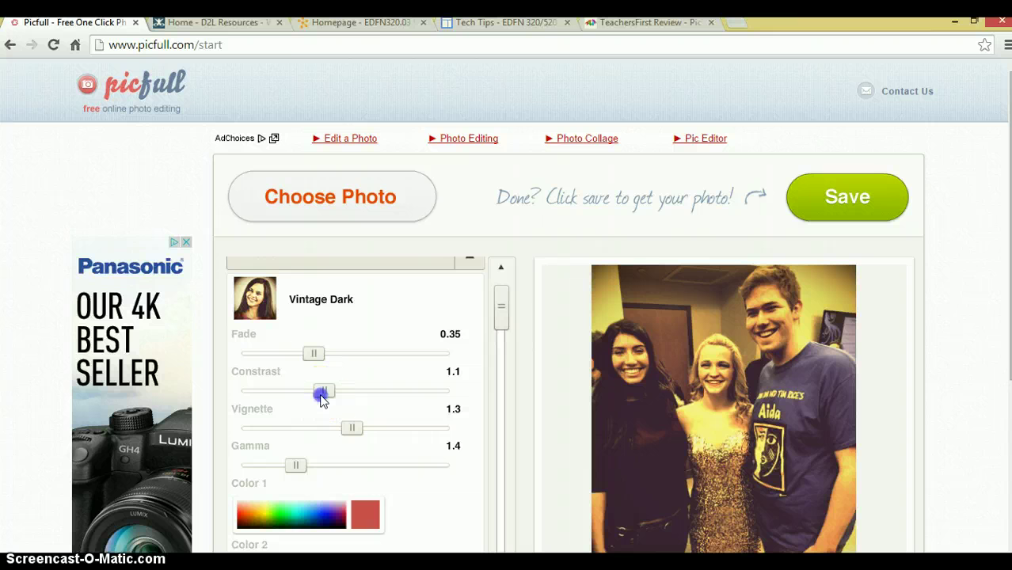
pyautogui.moveTo(322, 401); pyautogui.dragTo(372, 391)
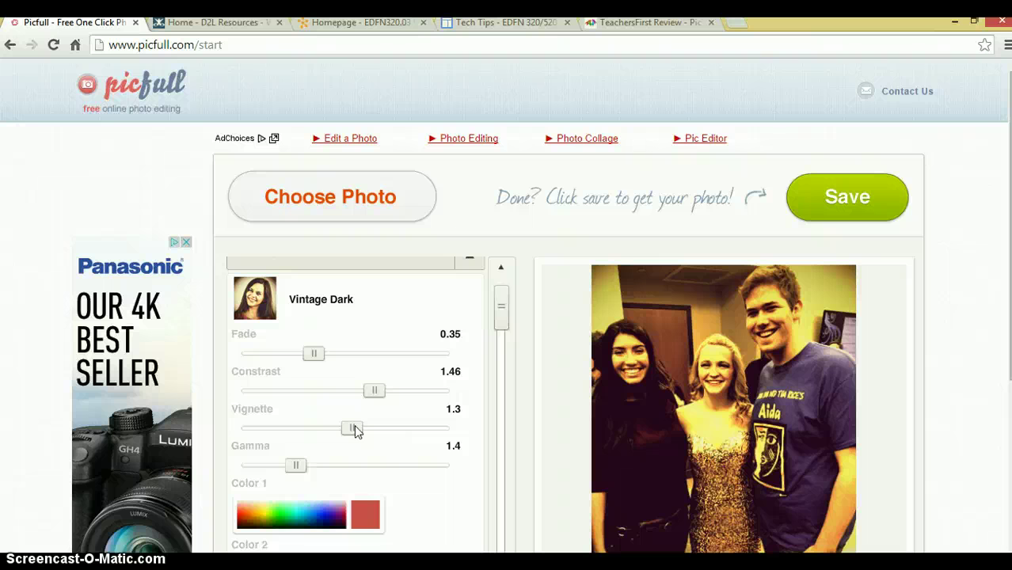
pyautogui.moveTo(354, 429); pyautogui.dragTo(310, 435)
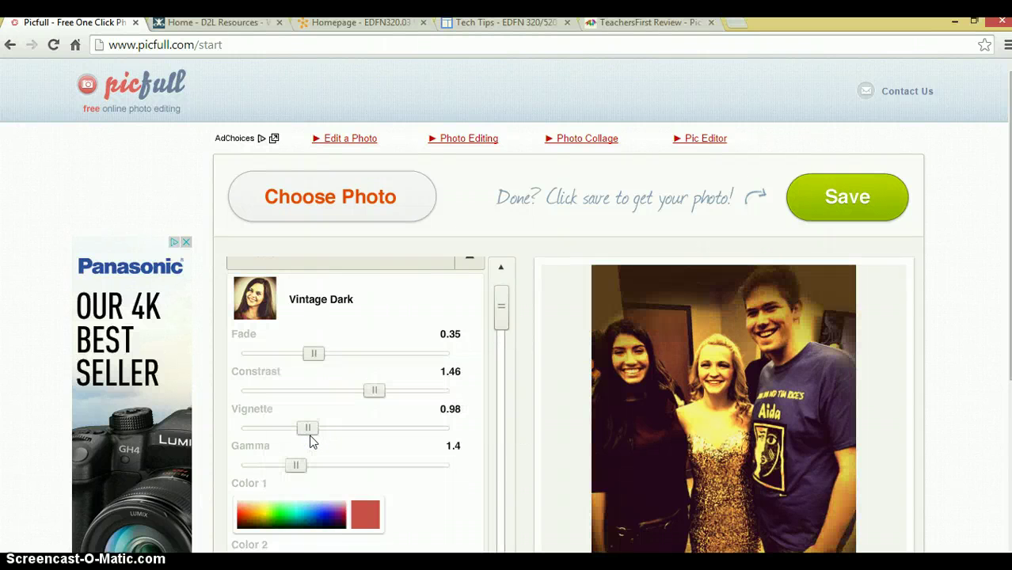
pyautogui.moveTo(313, 426); pyautogui.dragTo(381, 434)
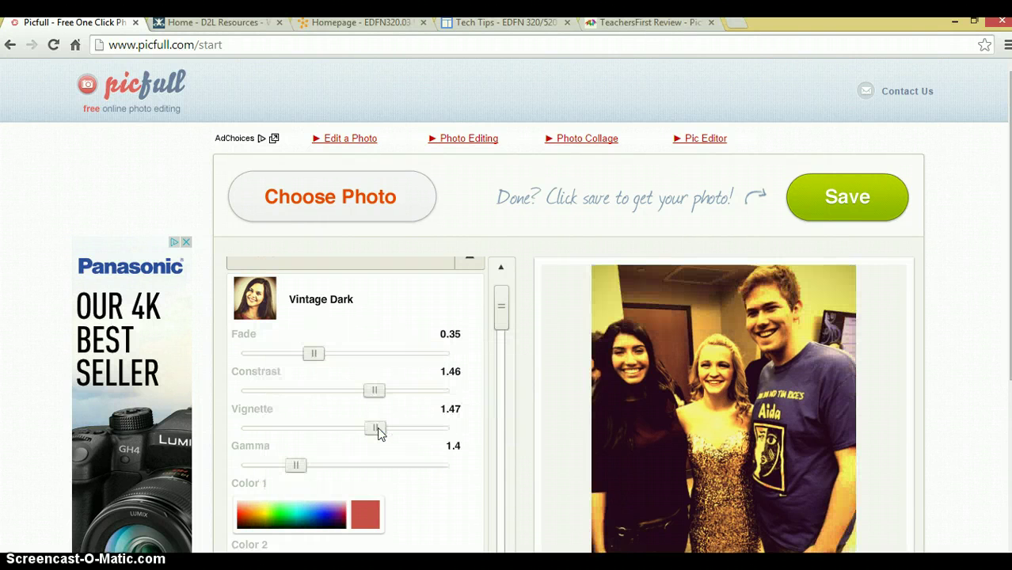
pyautogui.click(294, 466)
pyautogui.moveTo(295, 466); pyautogui.dragTo(339, 466)
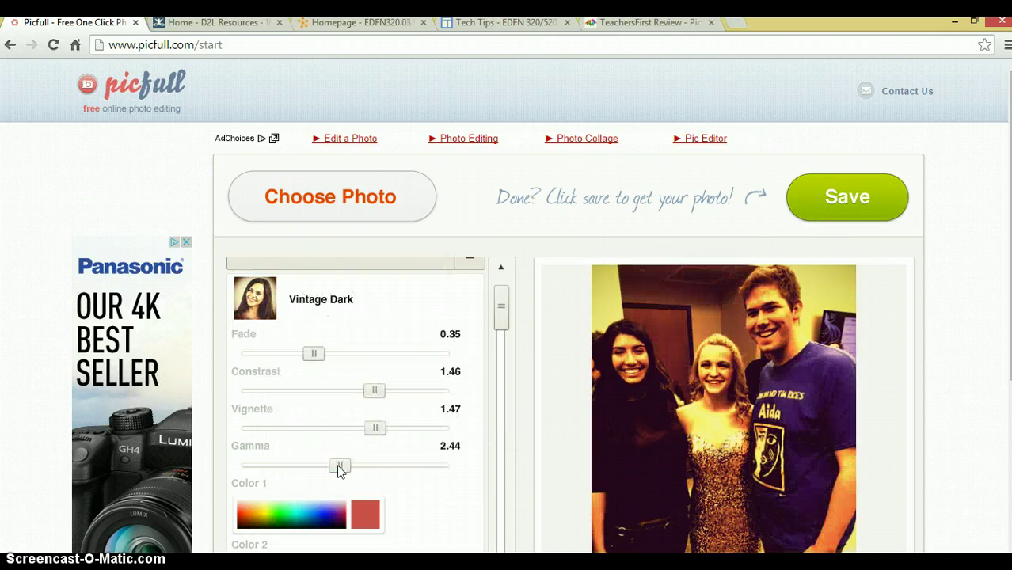
pyautogui.moveTo(499, 302); pyautogui.dragTo(496, 347)
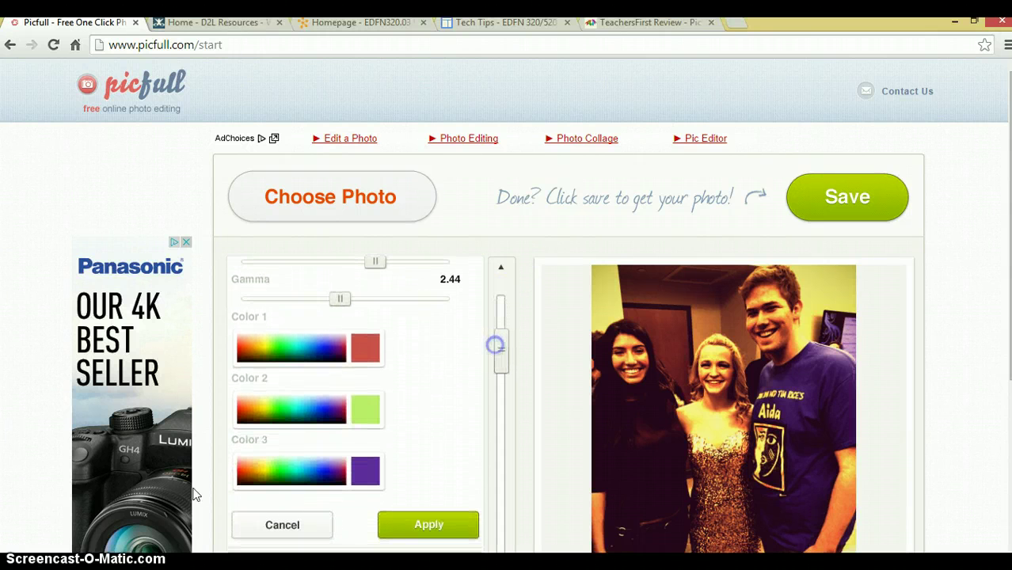
# Set Vintage Dark's Color 1 to yellow, Color 2 to blue and Color 3 to cyan.
pyautogui.click(318, 341)
pyautogui.click(323, 349)
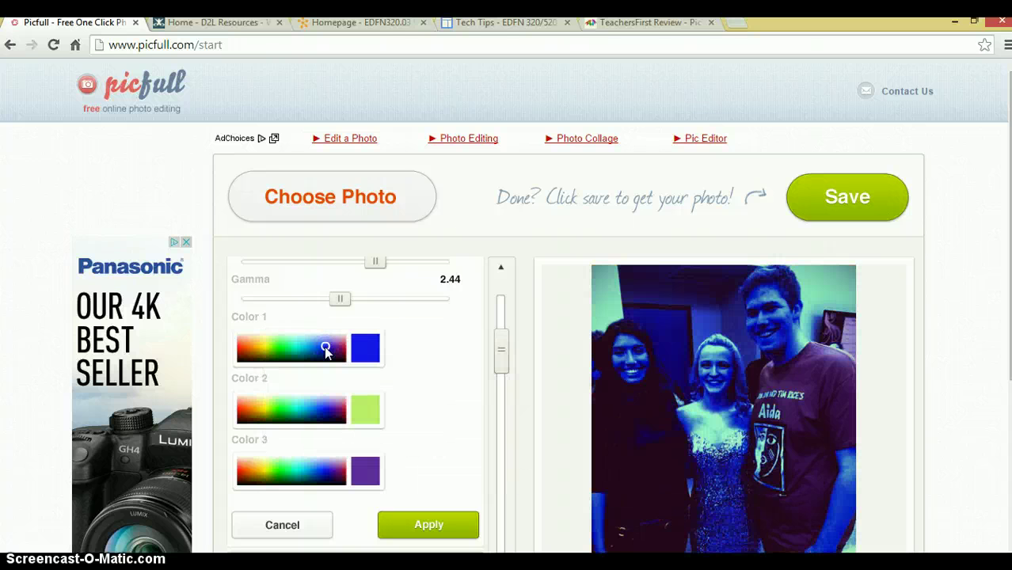
pyautogui.click(265, 348)
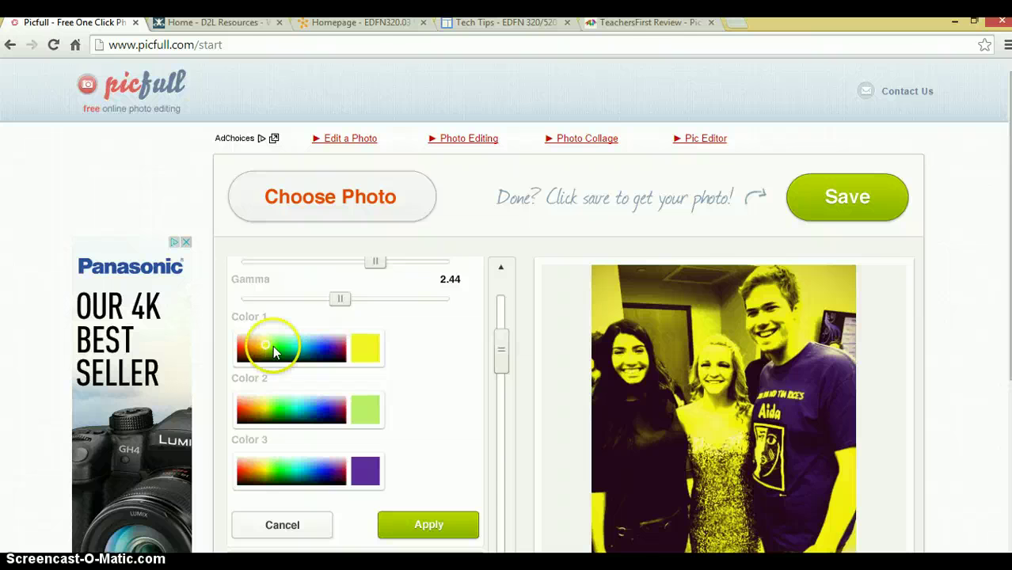
pyautogui.click(326, 412)
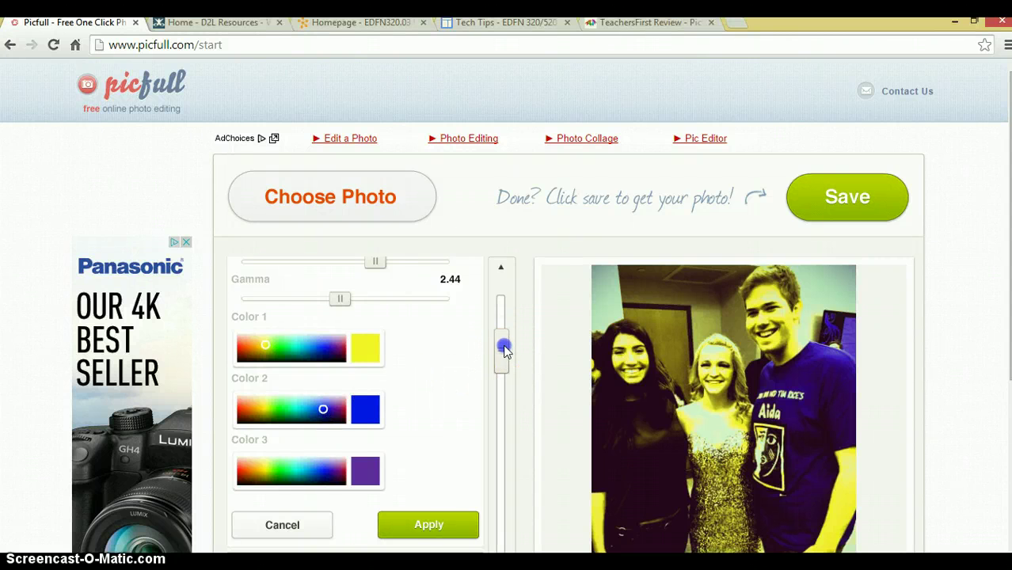
pyautogui.moveTo(505, 351); pyautogui.dragTo(505, 361)
pyautogui.click(300, 437)
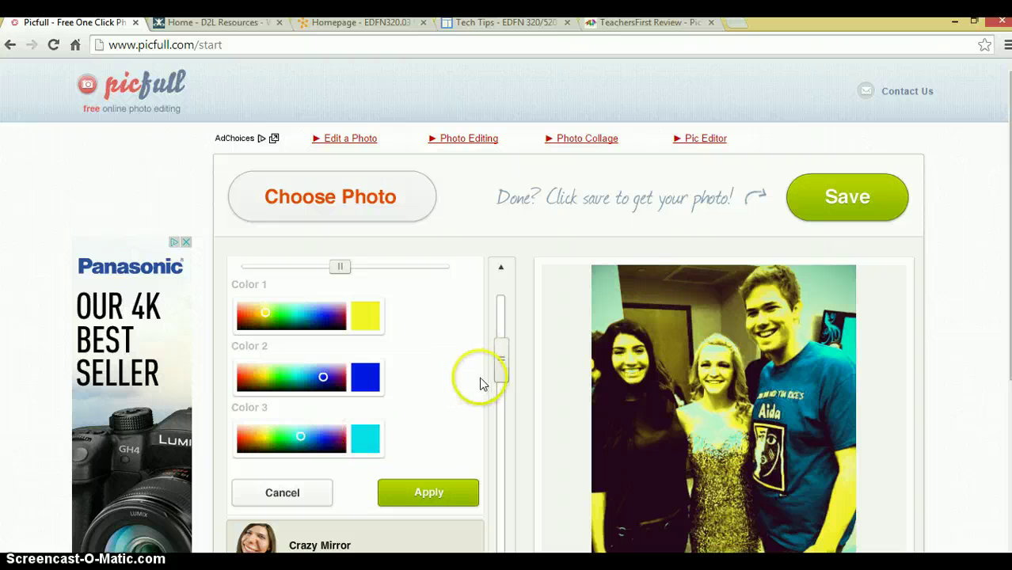
pyautogui.moveTo(501, 370); pyautogui.dragTo(499, 452)
# Apply Old Photo with Blur 8, Noise 0.33, Vignette 1.05 and a lower Vignette 2.
pyautogui.click(375, 438)
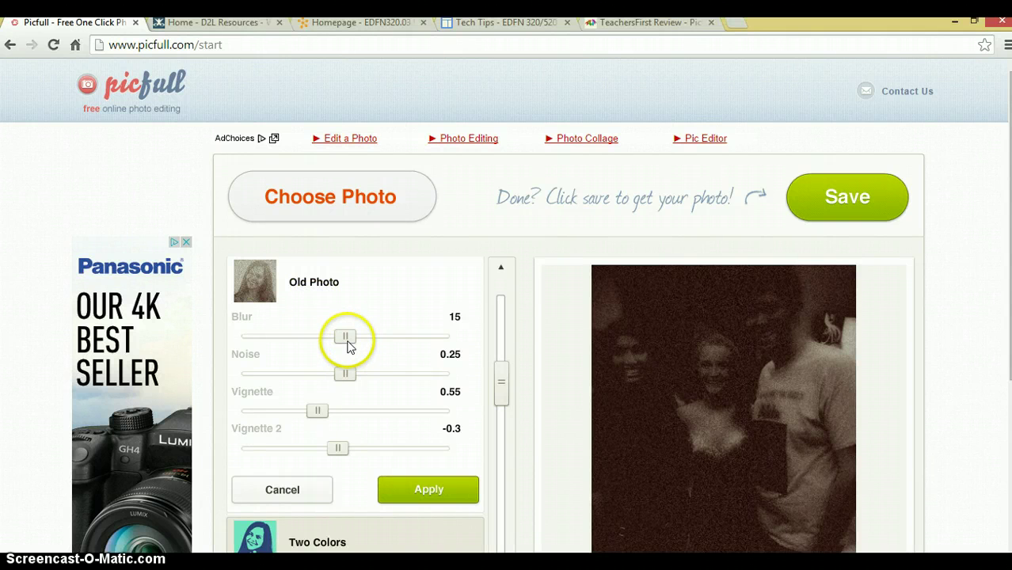
pyautogui.moveTo(350, 345); pyautogui.dragTo(297, 337)
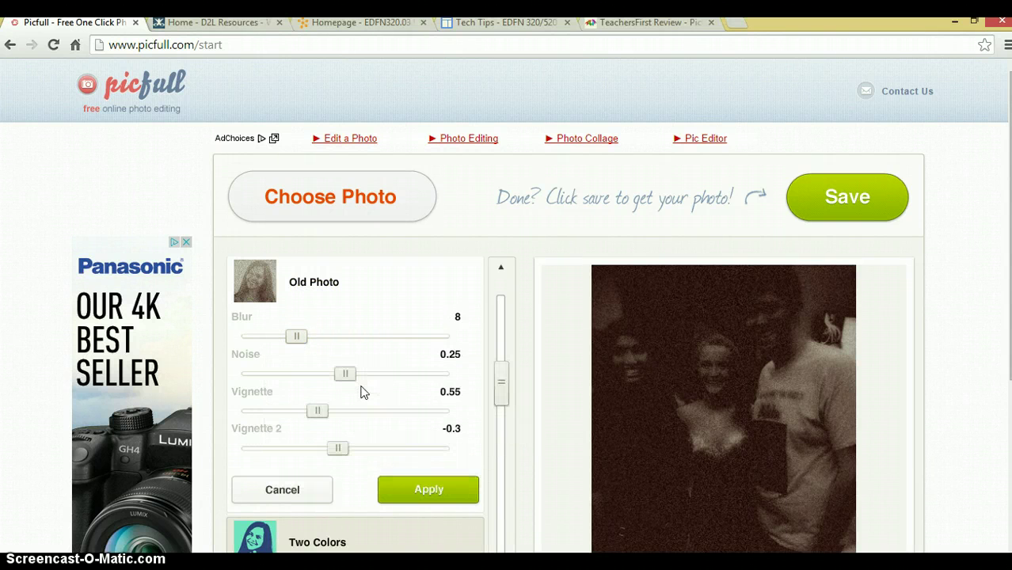
pyautogui.moveTo(348, 373); pyautogui.dragTo(381, 374)
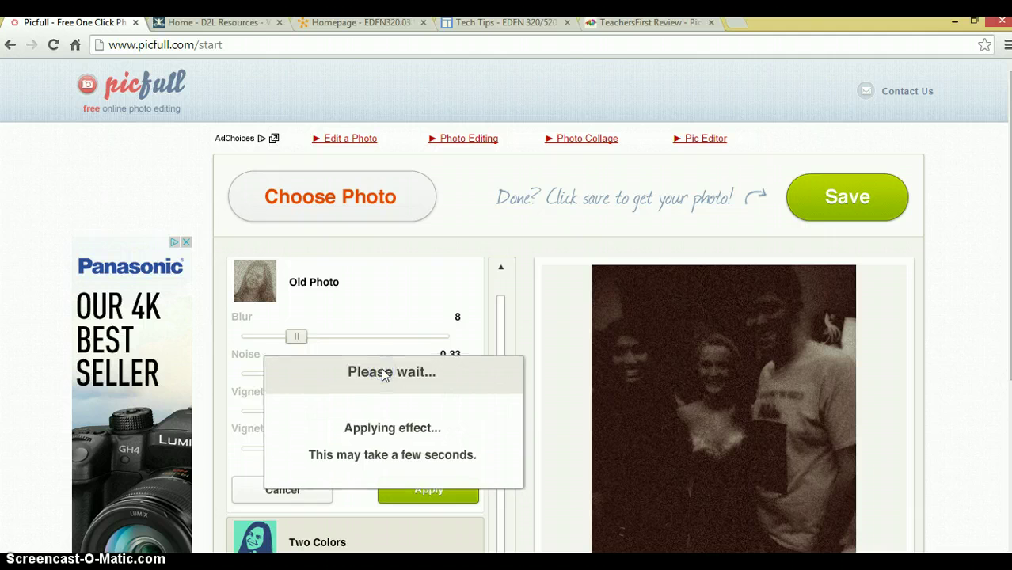
pyautogui.moveTo(319, 411); pyautogui.dragTo(389, 423)
pyautogui.moveTo(338, 449); pyautogui.dragTo(292, 455)
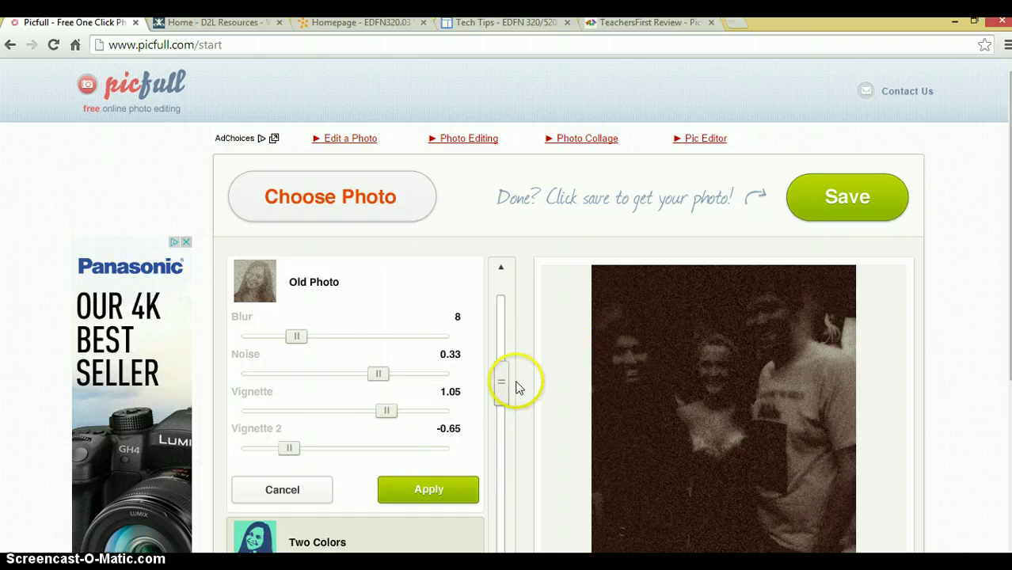
pyautogui.moveTo(505, 383); pyautogui.dragTo(505, 316)
# Preview Red-Eye Removal, then switch to Pen Outline for a navy line-drawing look.
pyautogui.click(290, 369)
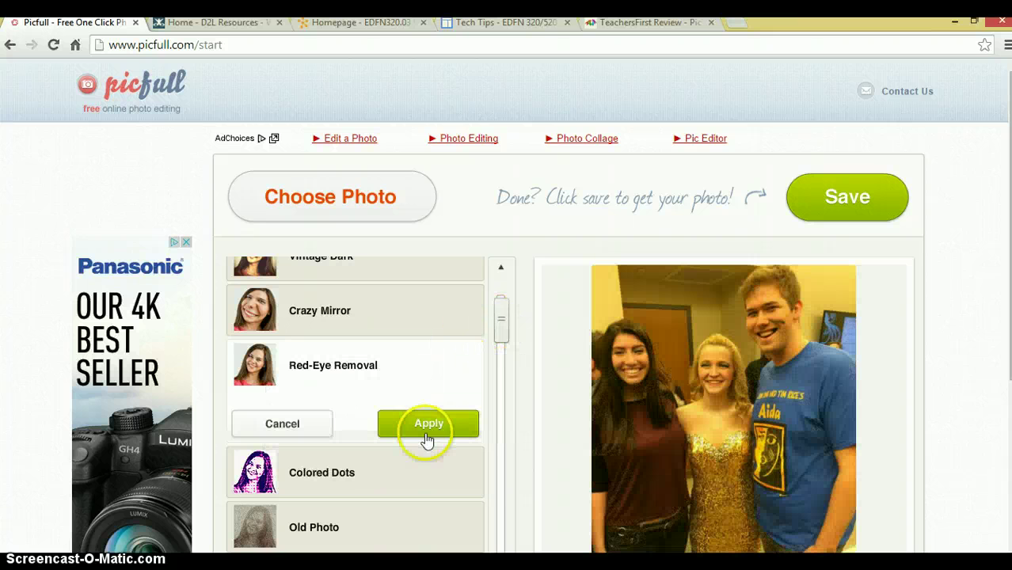
pyautogui.moveTo(496, 325); pyautogui.dragTo(485, 512)
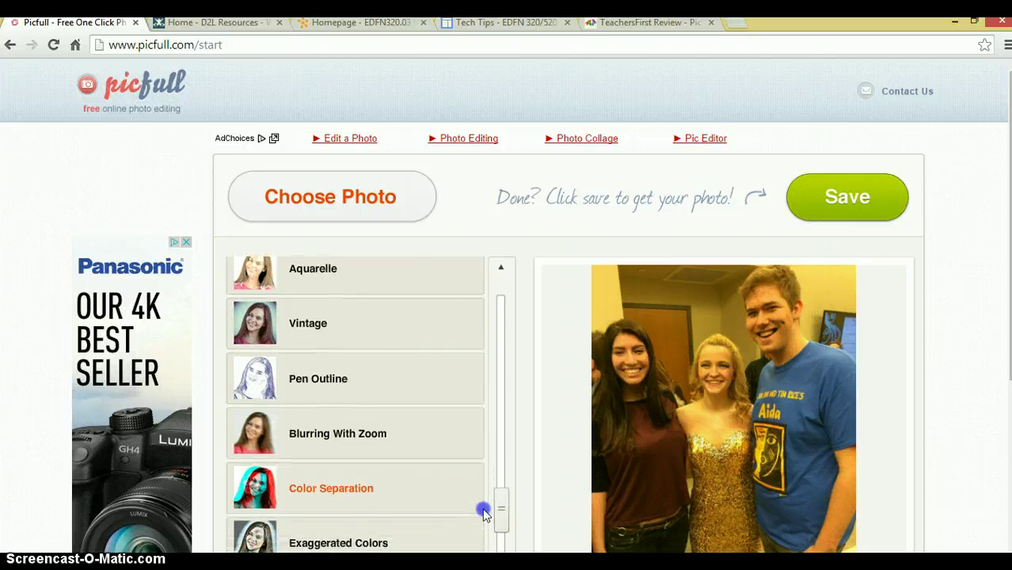
pyautogui.click(333, 391)
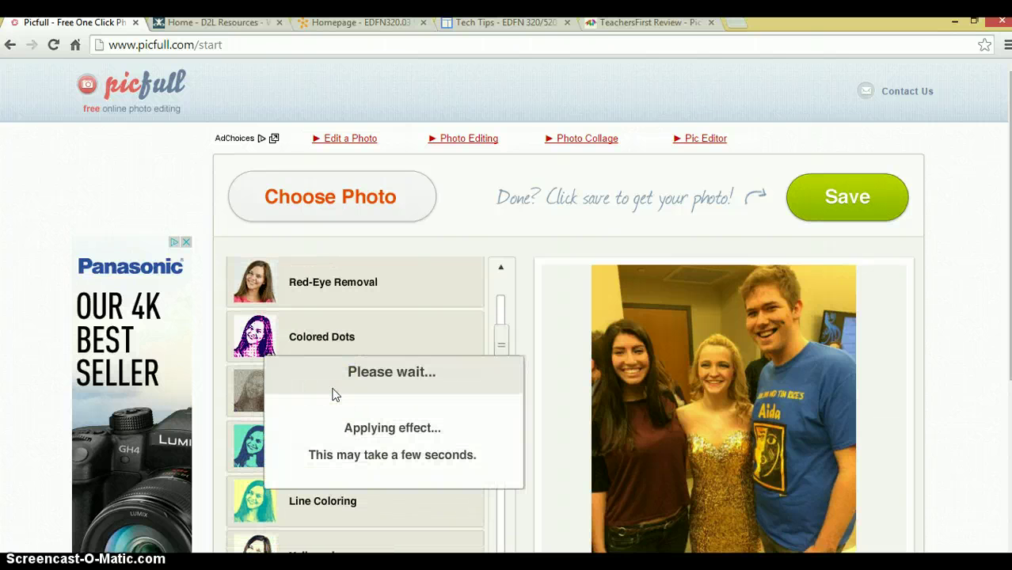
pyautogui.click(500, 349)
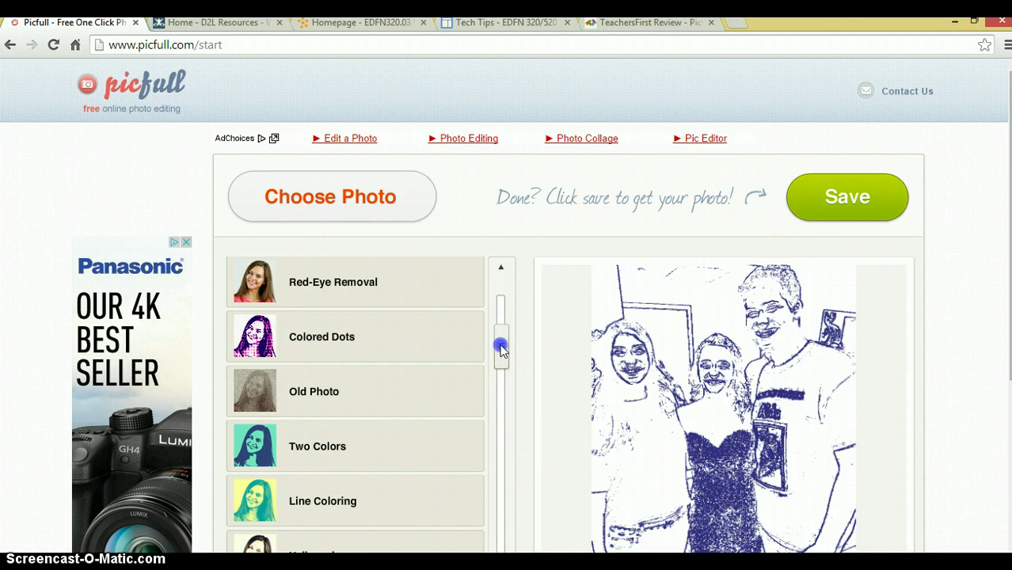
pyautogui.moveTo(500, 348); pyautogui.dragTo(501, 361)
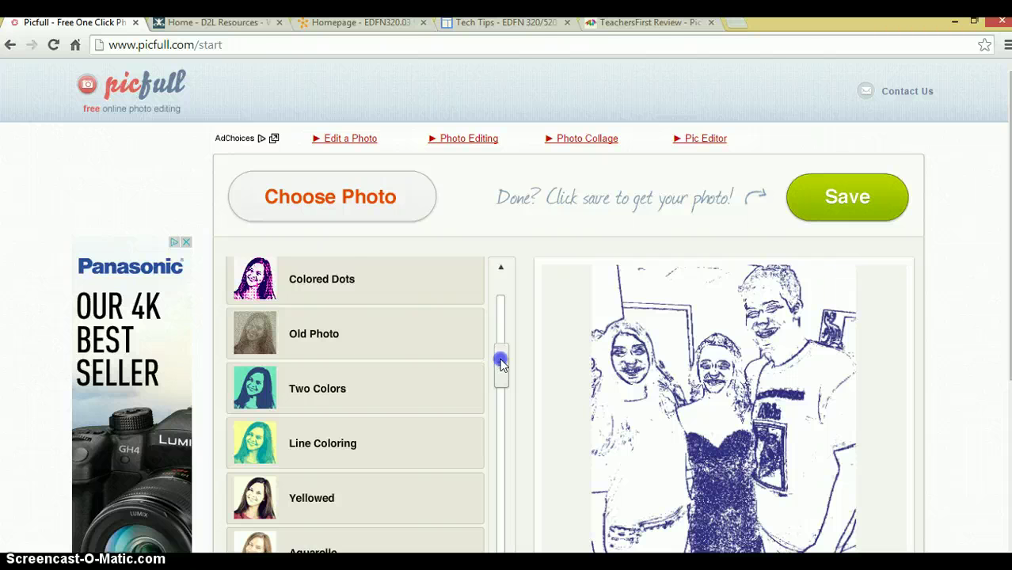
pyautogui.moveTo(501, 362); pyautogui.dragTo(491, 410)
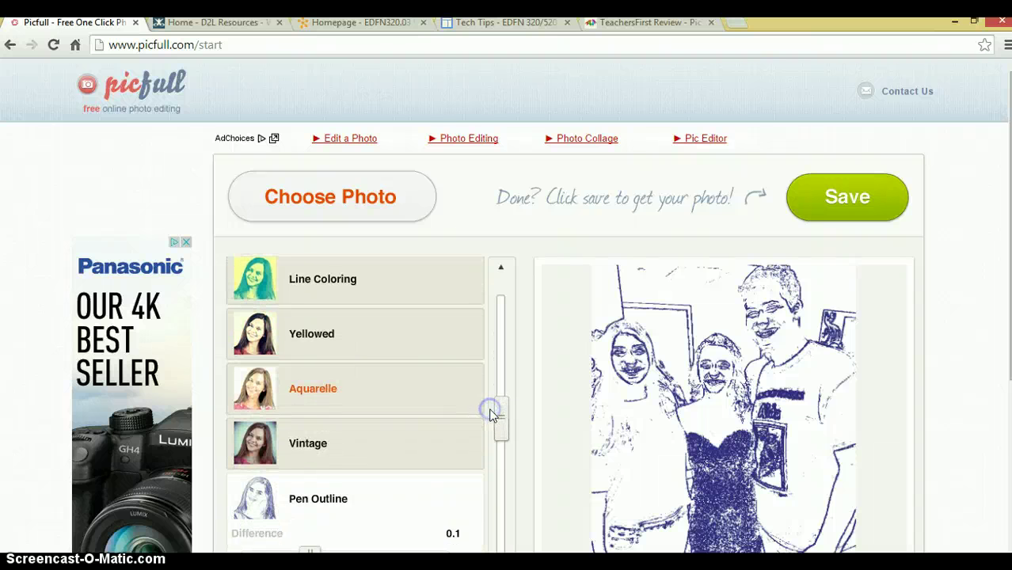
# Apply the Aquarelle effect with Strength 67 and Saturation 2.83.
pyautogui.click(343, 394)
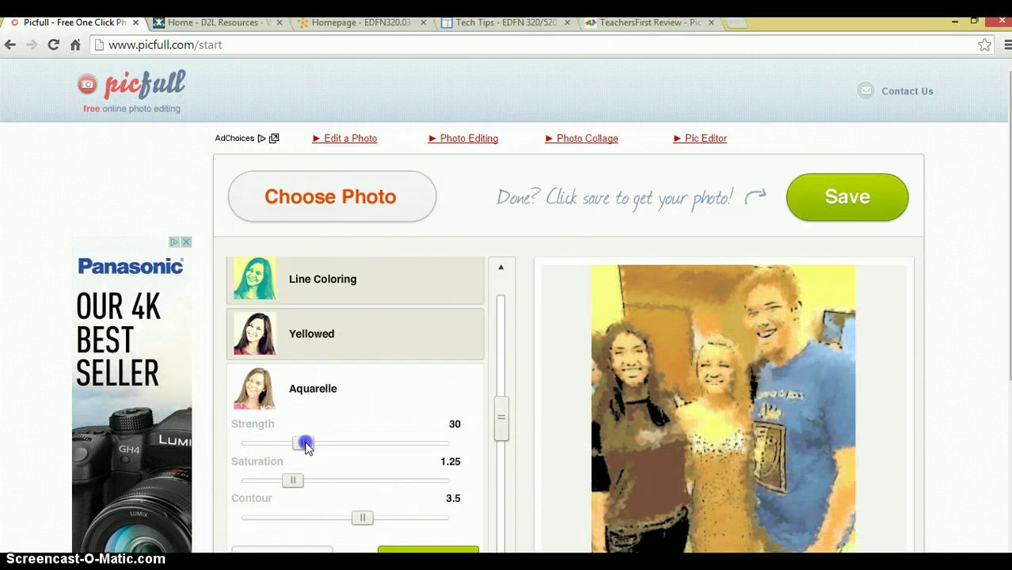
pyautogui.moveTo(306, 444); pyautogui.dragTo(382, 449)
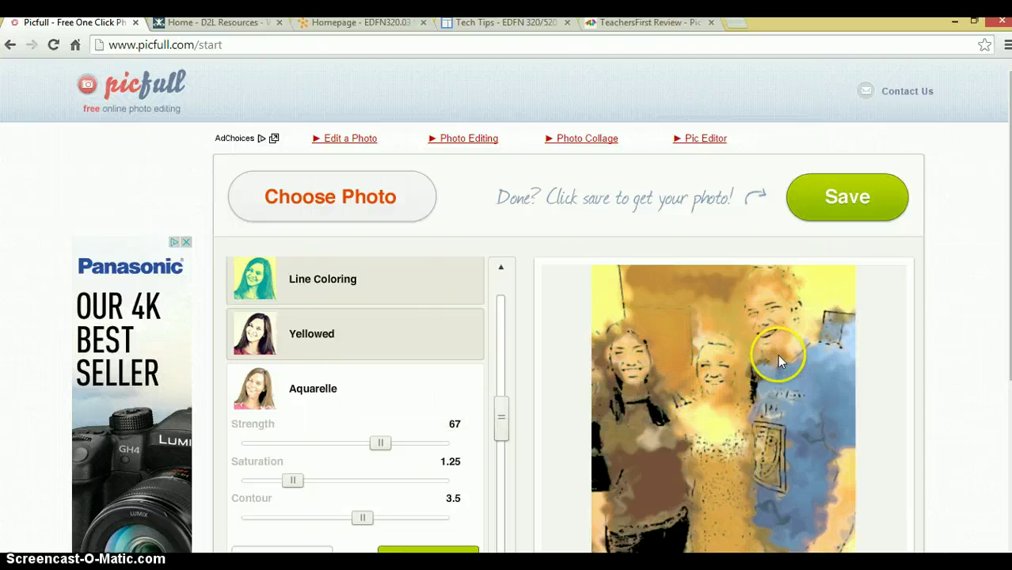
pyautogui.moveTo(502, 414); pyautogui.dragTo(501, 459)
pyautogui.moveTo(292, 384); pyautogui.dragTo(358, 385)
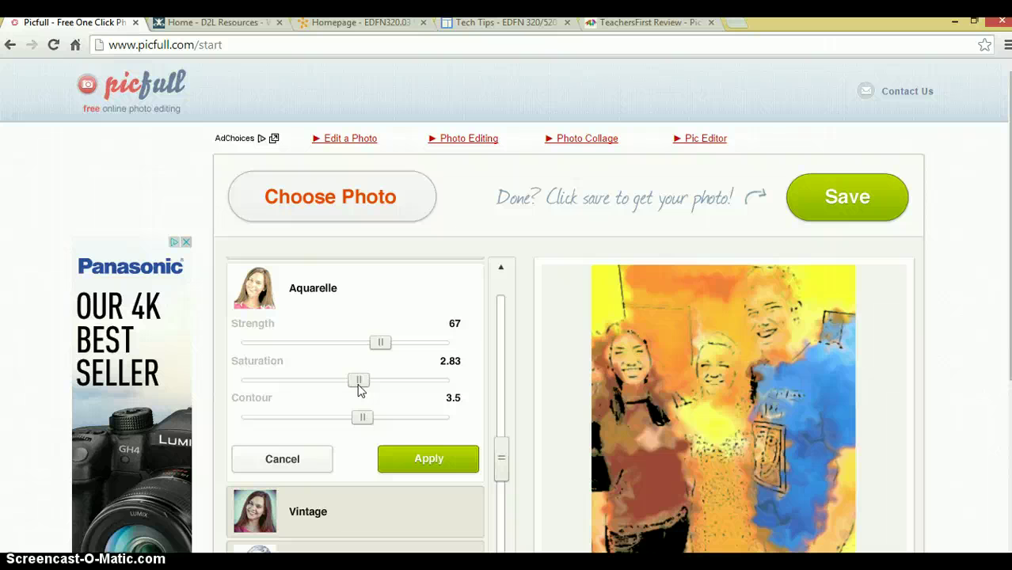
pyautogui.moveTo(501, 461); pyautogui.dragTo(496, 287)
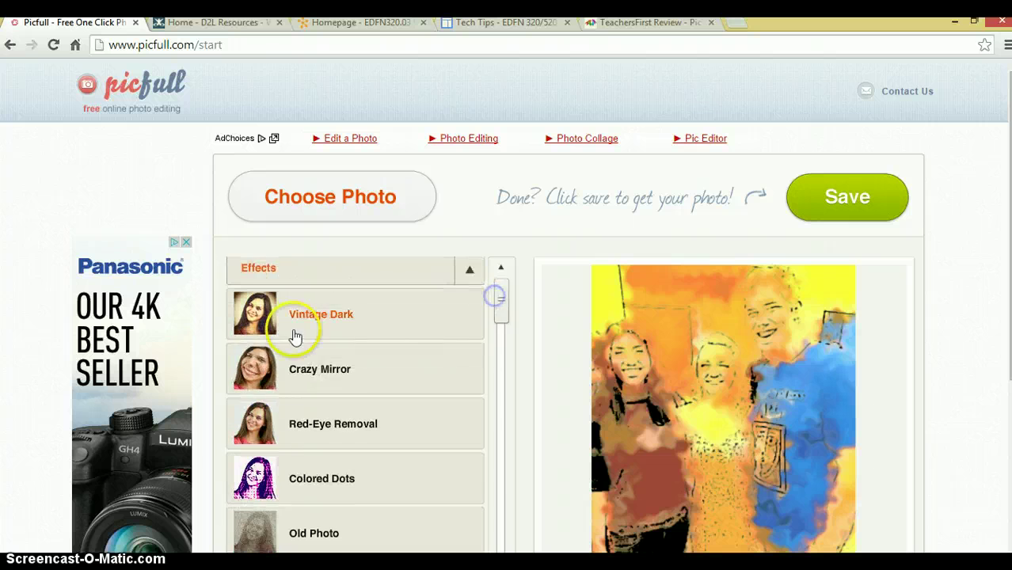
# Reapply Vintage Dark with Contrast 1.42 and Vignette 1.19.
pyautogui.click(302, 324)
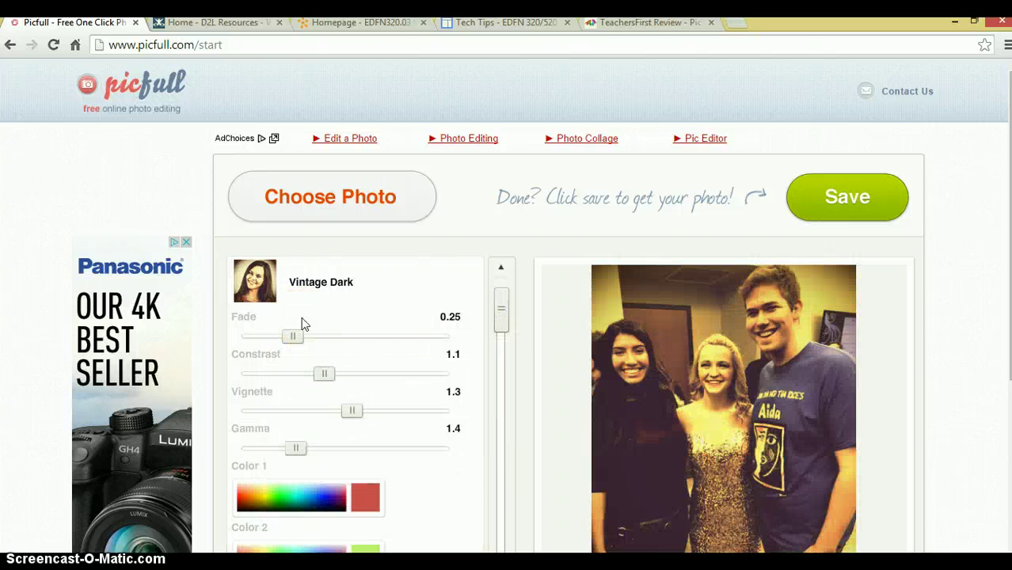
pyautogui.moveTo(321, 375); pyautogui.dragTo(341, 409)
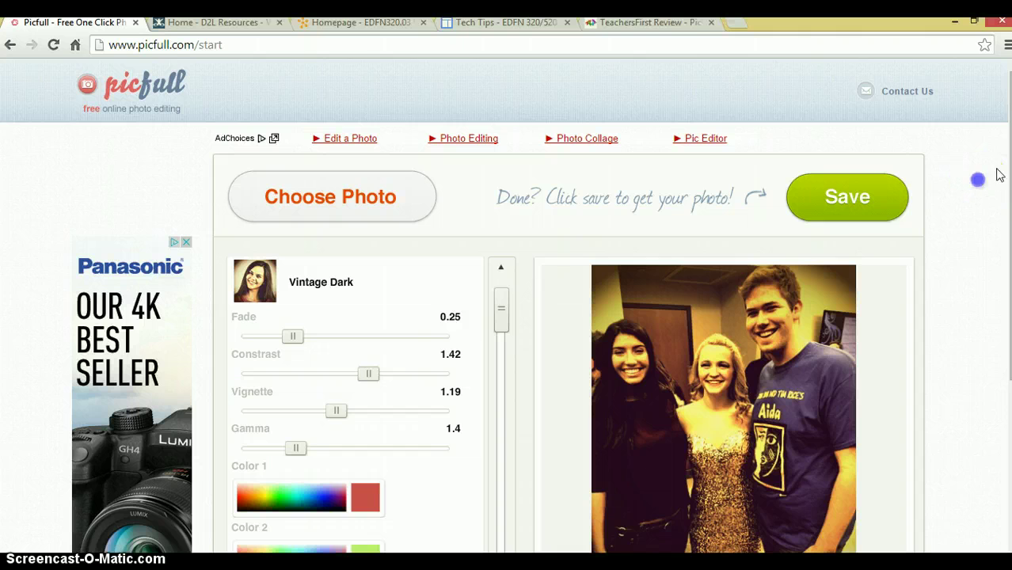
pyautogui.scroll(-1, 506, 306)
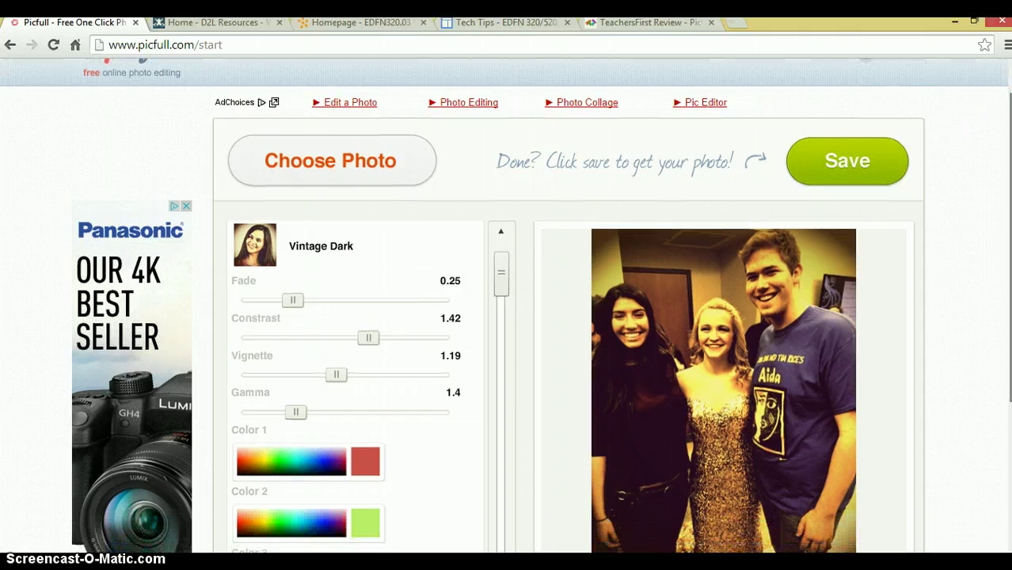
# Save the edited photo and open its Download Photo page.
pyautogui.click(864, 165)
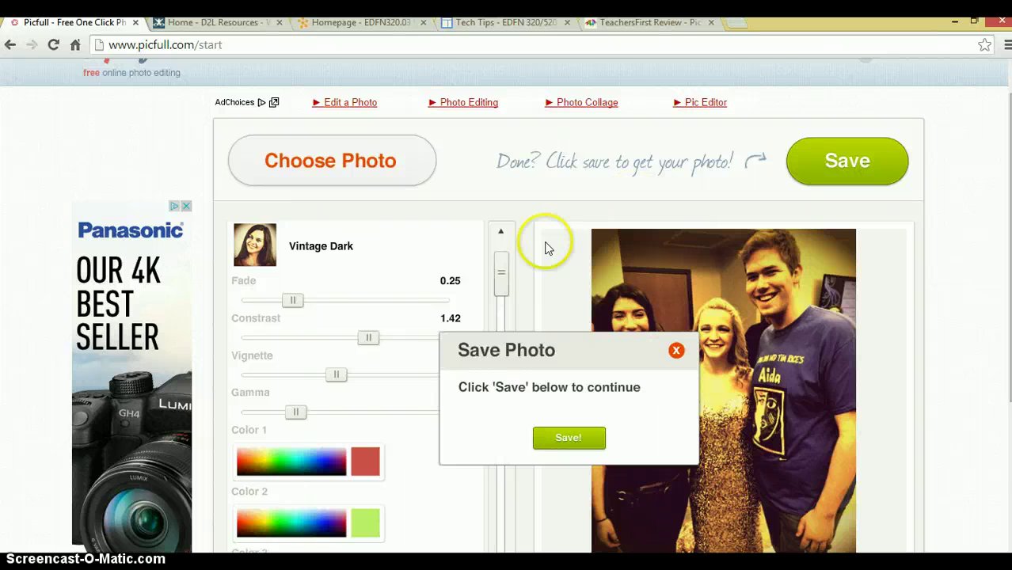
pyautogui.click(578, 439)
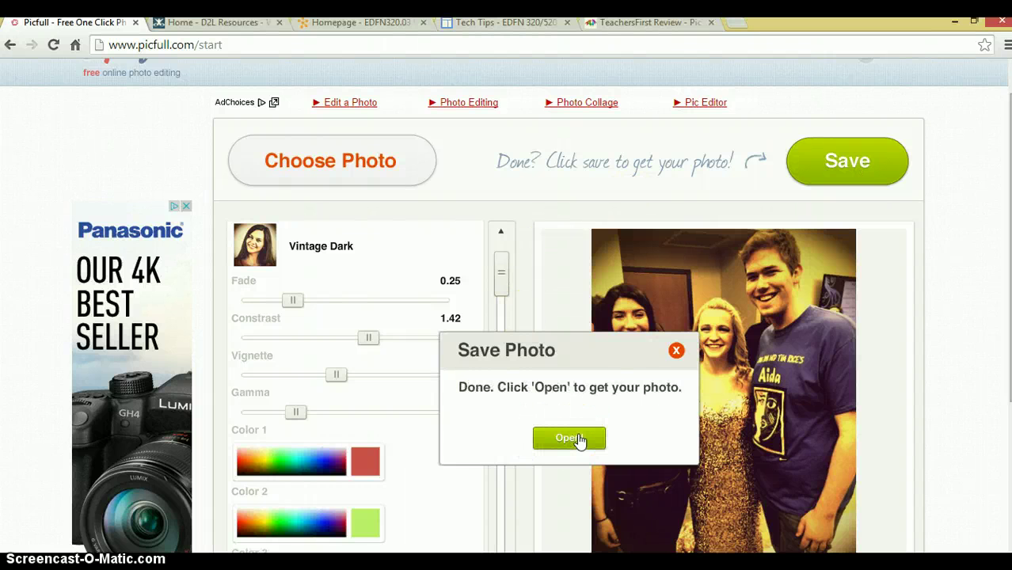
pyautogui.click(580, 439)
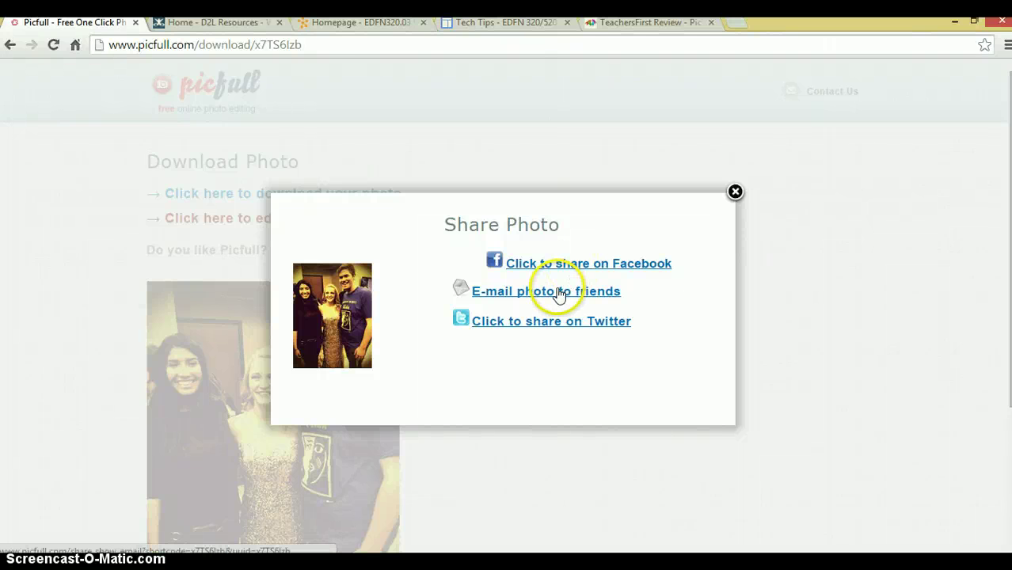
# E-mail the photo by entering the sender's name and the friend's e-mail address, then close the dialog.
pyautogui.click(561, 291)
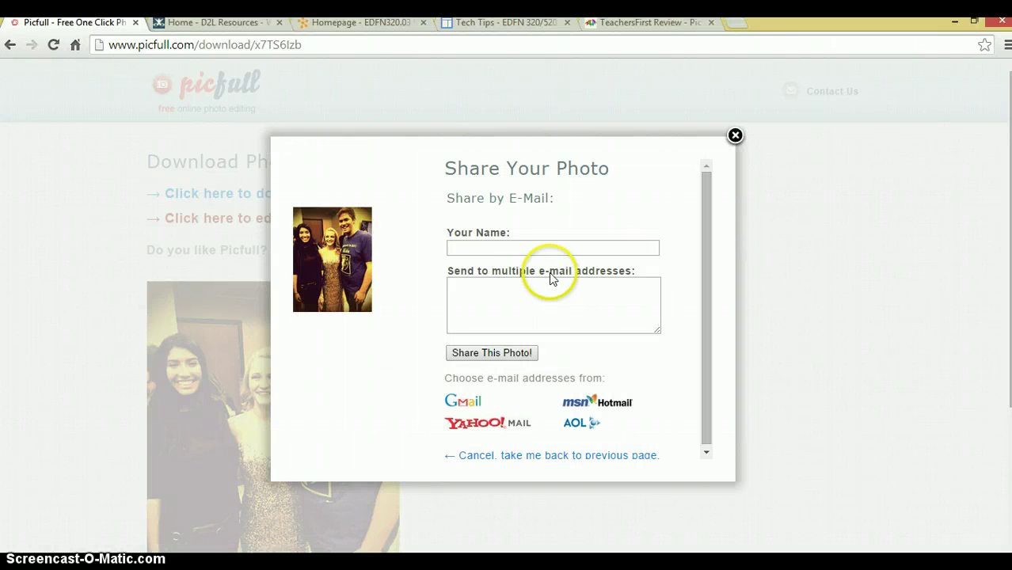
pyautogui.click(536, 249)
pyautogui.write('skye')
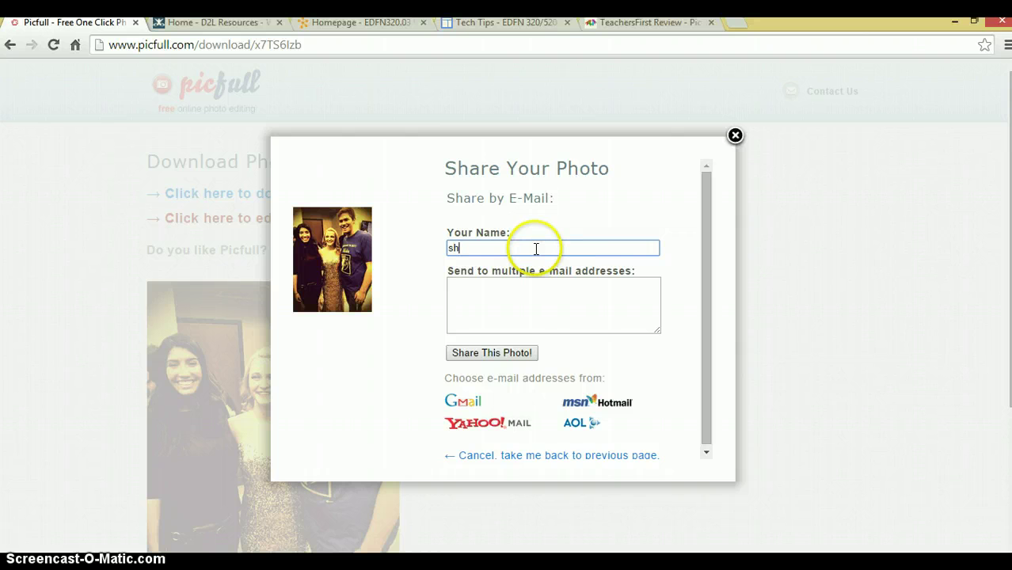
pyautogui.press('Tab')
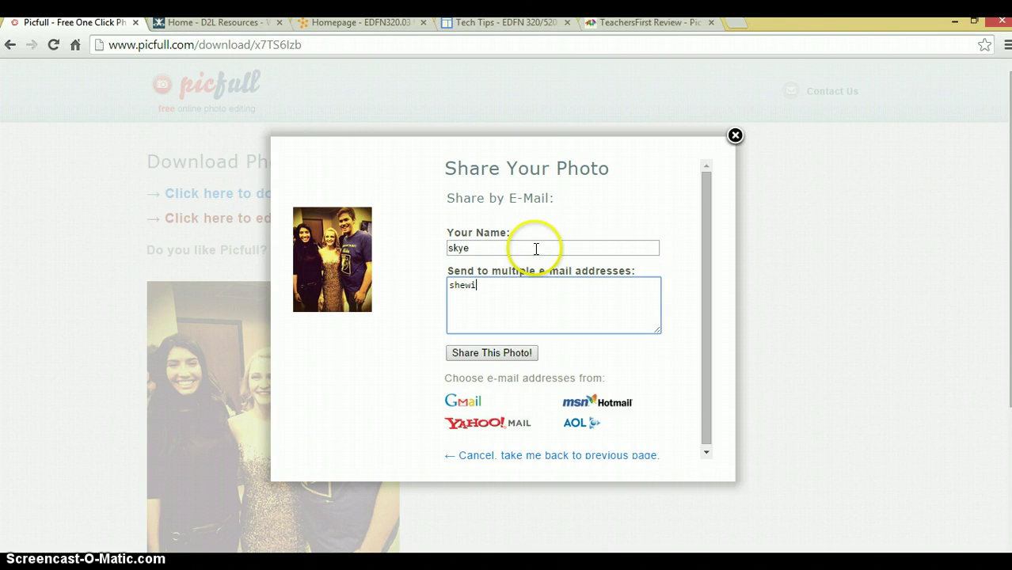
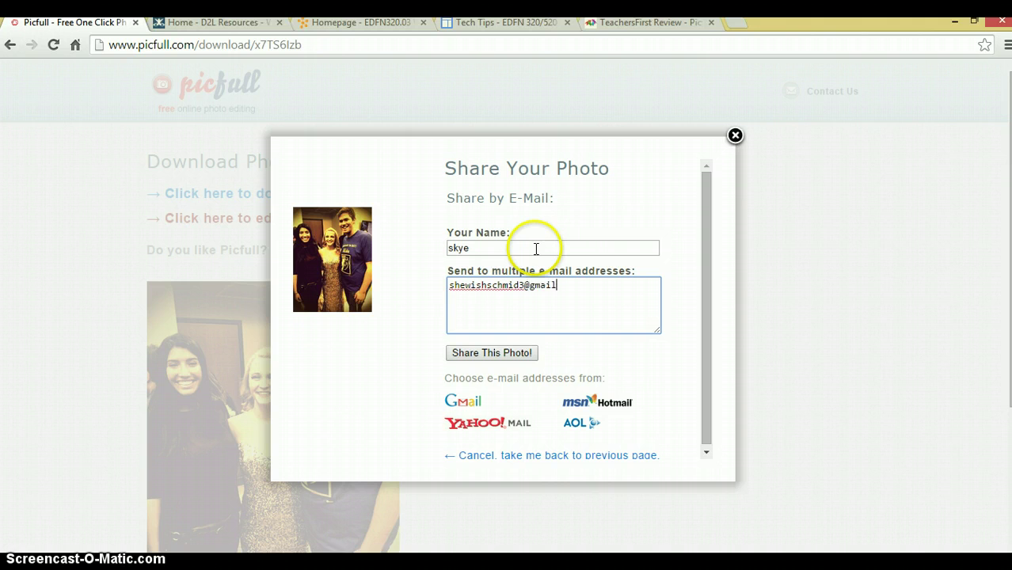
pyautogui.click(510, 358)
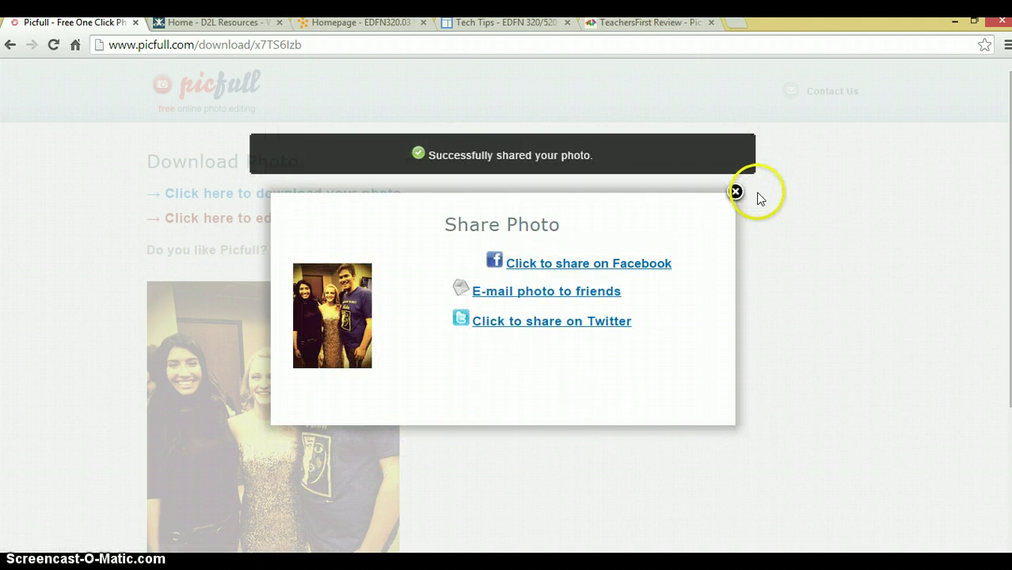
pyautogui.click(735, 192)
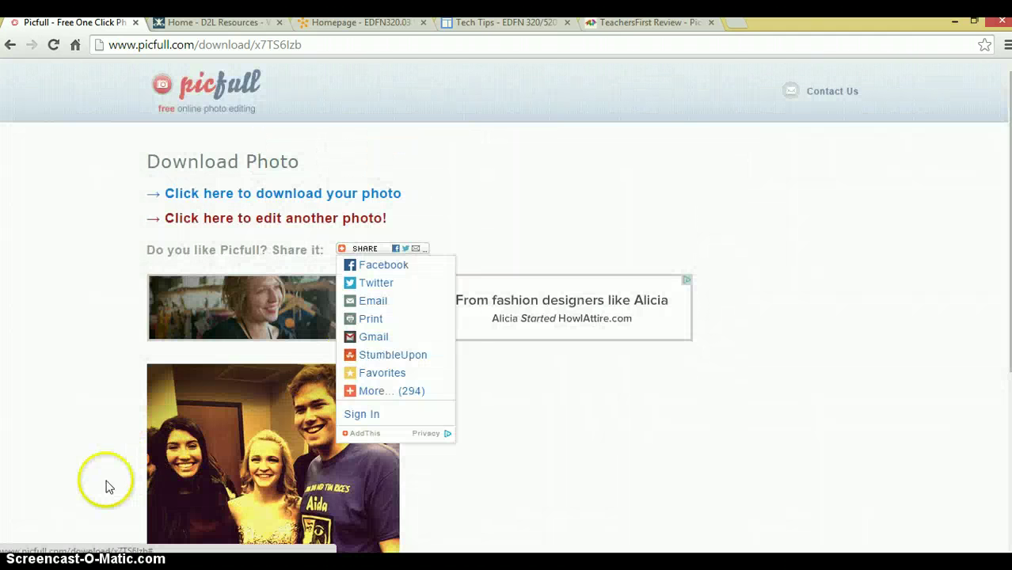